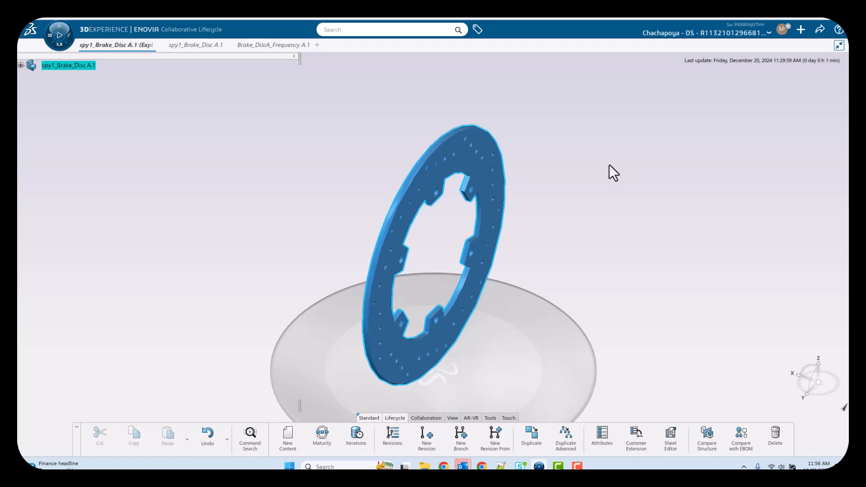
Orbit and zoom spy1_Brake_Disc A.1 in Part Design to show its embossed lettering up close.
{"action": "left_click_drag", "start_coordinate": [257, 276], "coordinate": [455, 270]}
{"action": "middle_click_drag", "start_coordinate": [456, 271], "coordinate": [460, 214]}
{"action": "left_click", "coordinate": [627, 183]}
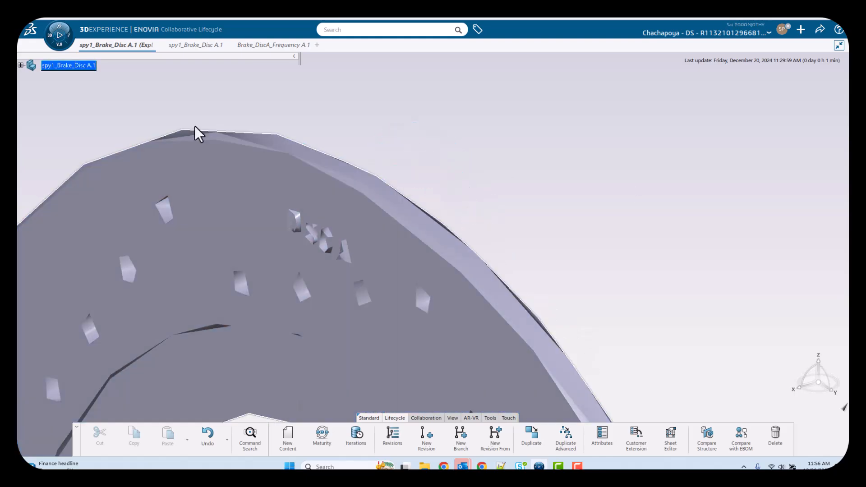
{"action": "left_click", "coordinate": [202, 44]}
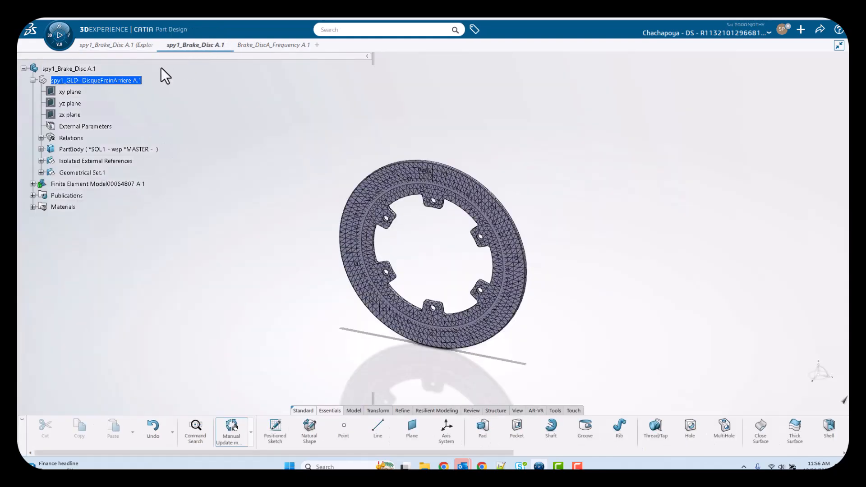
{"action": "middle_click_drag", "start_coordinate": [489, 169], "coordinate": [434, 321]}
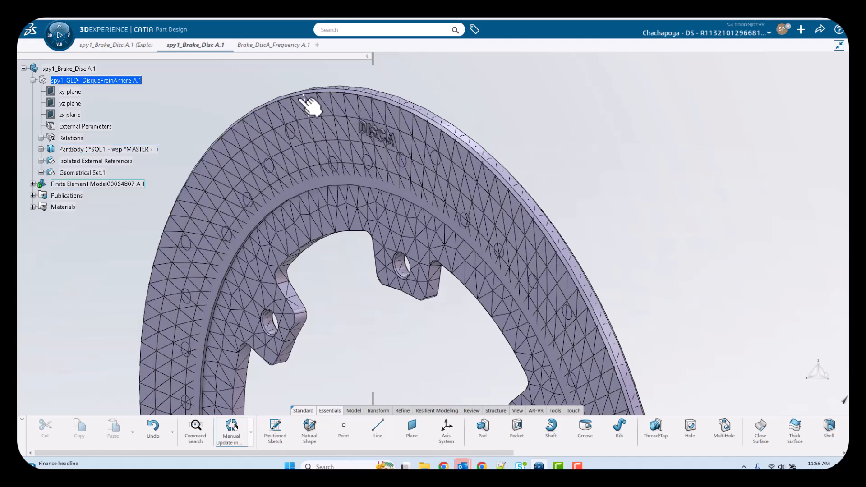
Switch to the Brake_DiscA_Frequency A.1 simulation to view its scenario tree and model.
{"action": "left_click", "coordinate": [274, 46]}
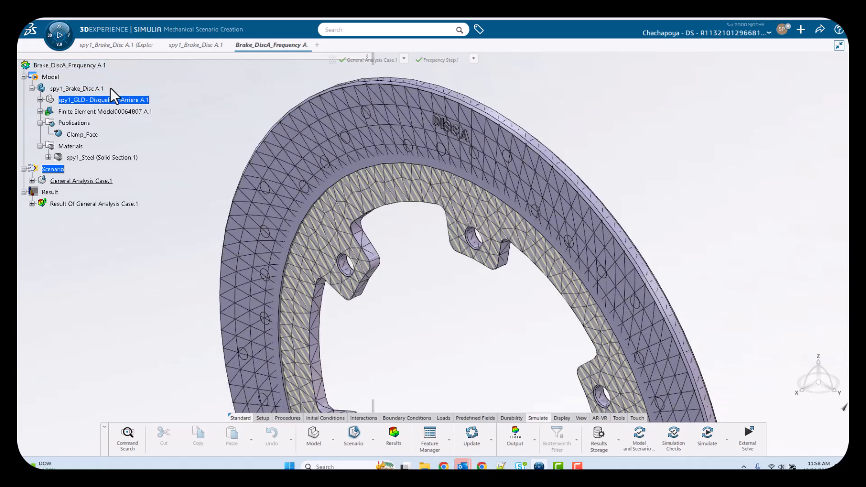
Return to the spy1_Brake_Disc A.1 view, re-centre the disc, and start a New Revision.
{"action": "left_click", "coordinate": [131, 48]}
{"action": "middle_click_drag", "start_coordinate": [212, 91], "coordinate": [264, 156]}
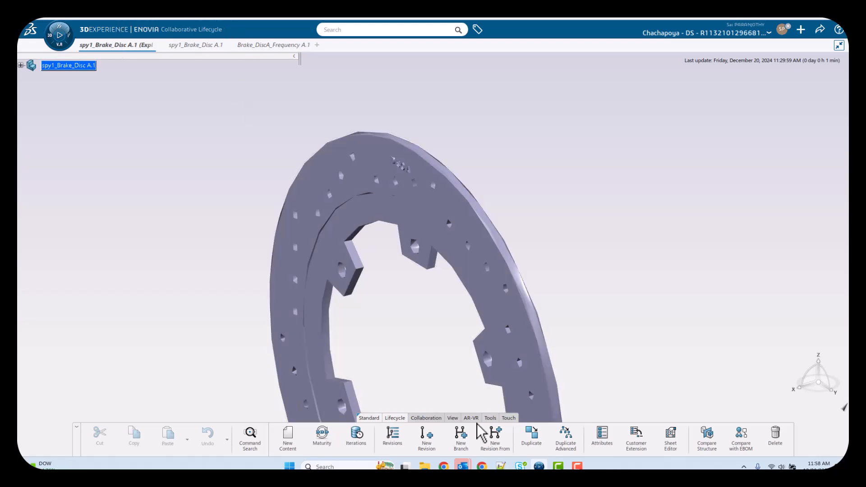
{"action": "left_click", "coordinate": [426, 435]}
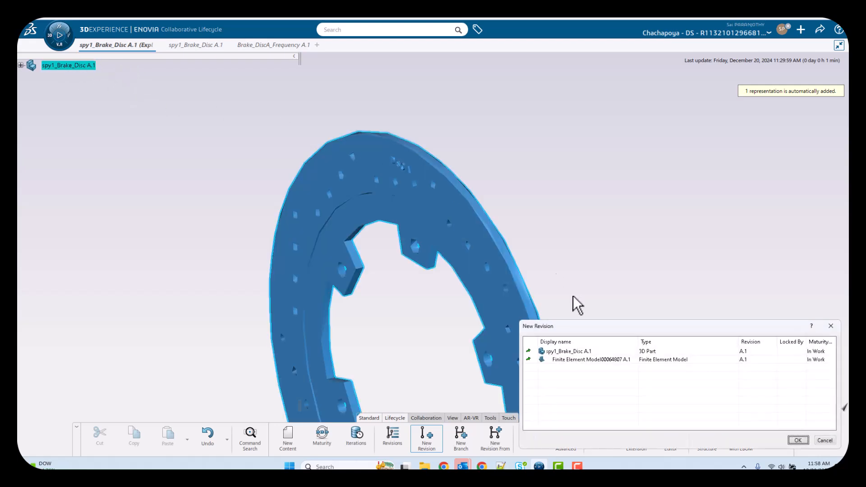
Confirm the New Revision dialog to create spy1_Brake_Disc B.1 with its finite element model.
{"action": "left_click_drag", "start_coordinate": [583, 329], "coordinate": [567, 183]}
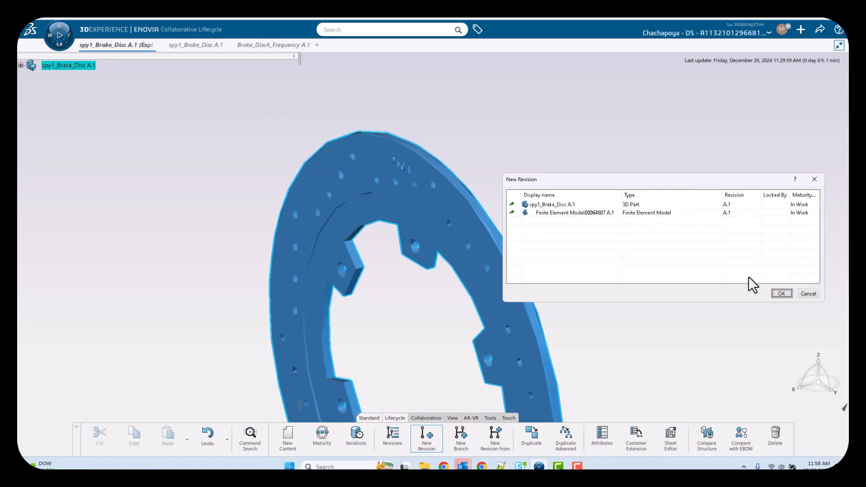
{"action": "left_click", "coordinate": [782, 294]}
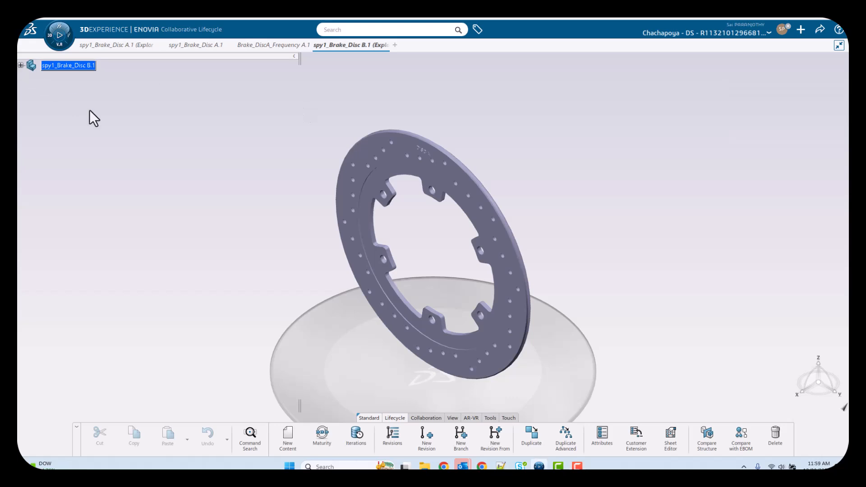
Open spy1_Brake_Disc B.1 in Part Design and zoom in on the top of the disc.
{"action": "double_click", "coordinate": [90, 67]}
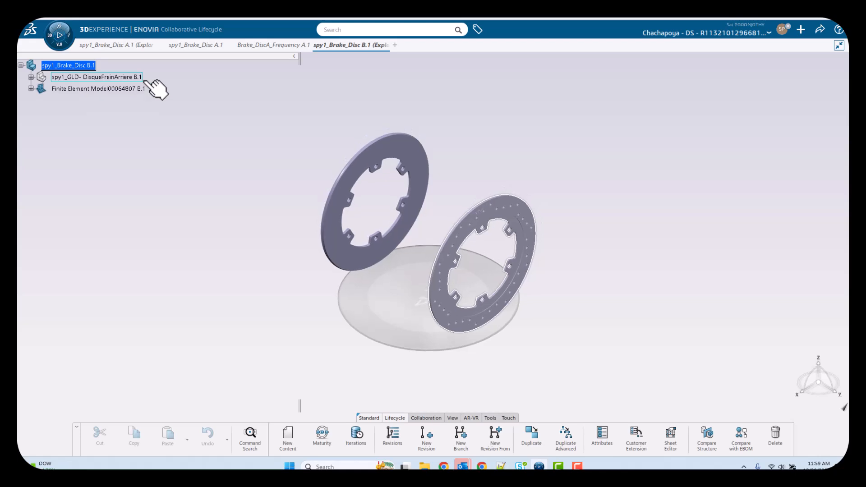
{"action": "right_click", "coordinate": [89, 66]}
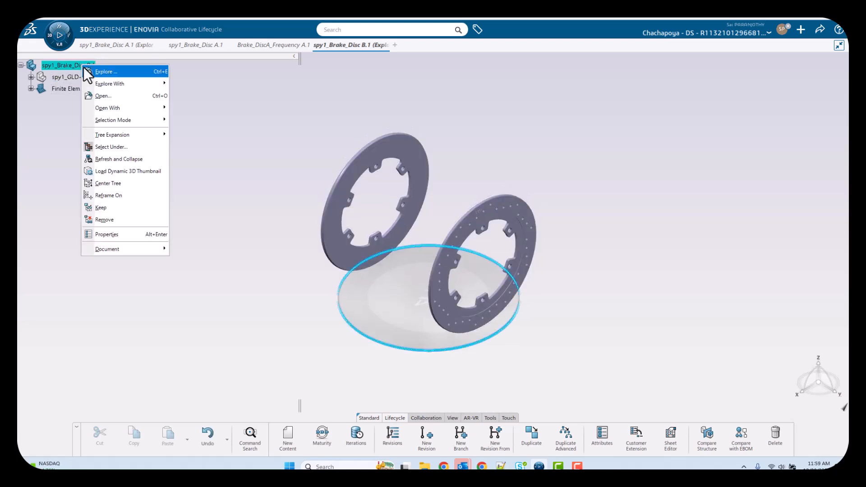
{"action": "left_click", "coordinate": [108, 99]}
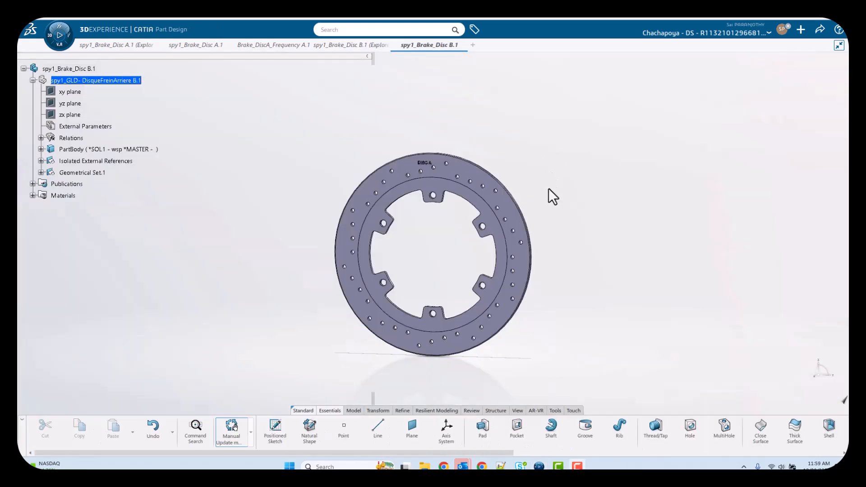
{"action": "middle_click_drag", "start_coordinate": [549, 189], "coordinate": [530, 215]}
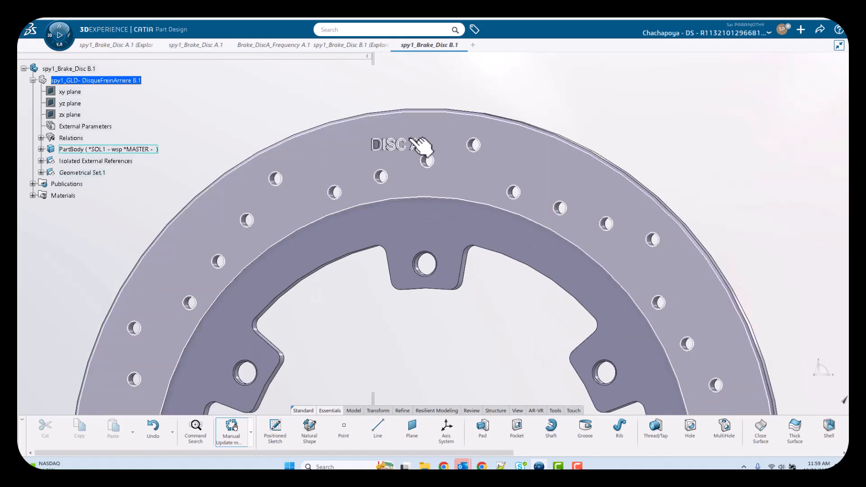
Edit Text.1 in the lettering pad's Sketch.7 to read 'DISC B' and rebuild the pad.
{"action": "double_click", "coordinate": [400, 147]}
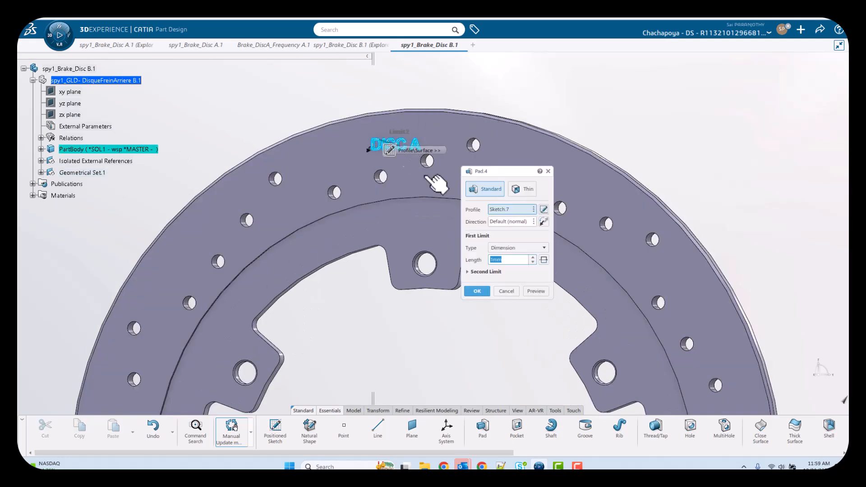
{"action": "left_click", "coordinate": [543, 209]}
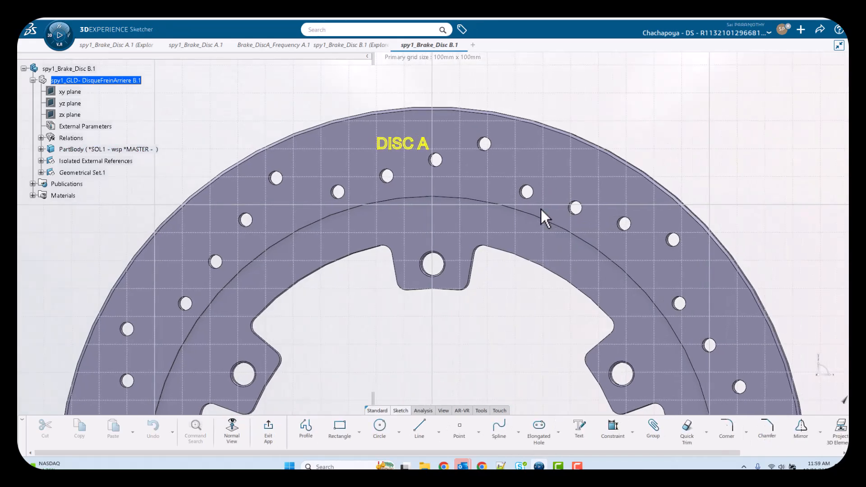
{"action": "double_click", "coordinate": [435, 154]}
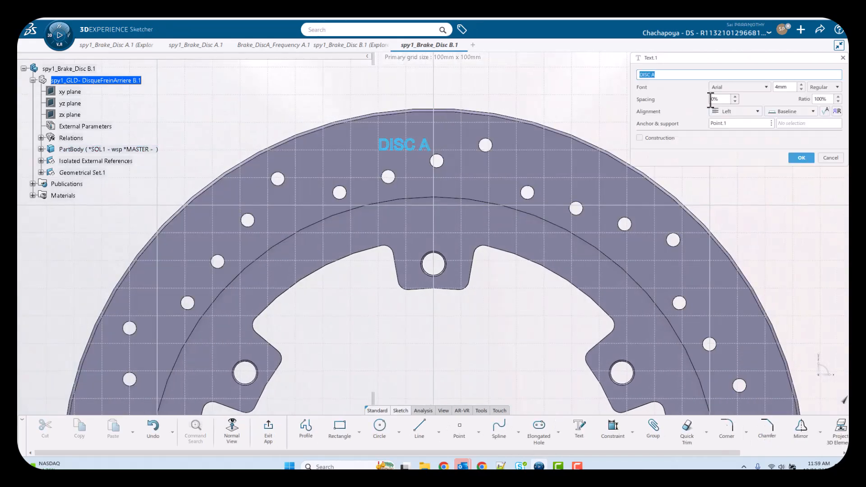
{"action": "key", "text": "BackSpace"}
{"action": "type", "text": "B"}
{"action": "left_click", "coordinate": [801, 158]}
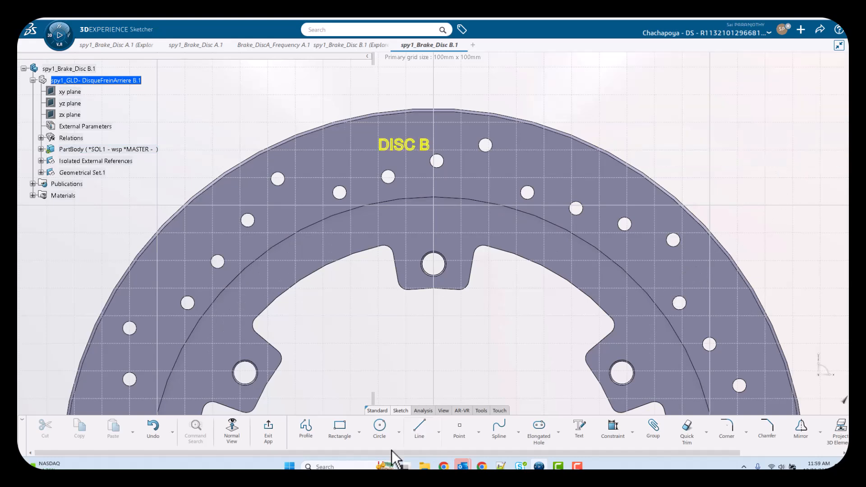
{"action": "left_click", "coordinate": [269, 429]}
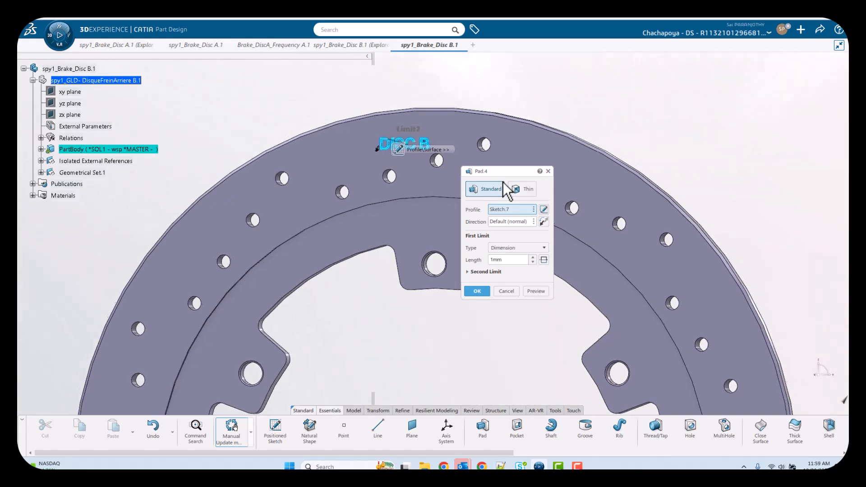
{"action": "left_click", "coordinate": [476, 291]}
{"action": "middle_click_drag", "start_coordinate": [611, 137], "coordinate": [531, 189]}
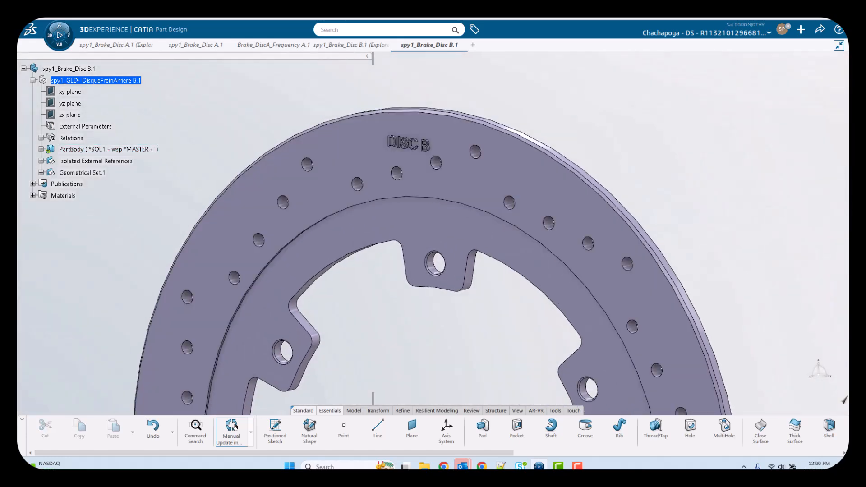
Save the B.1 part, then copy the simulation's Name value from Properties and close it.
{"action": "key", "text": "ctrl+s"}
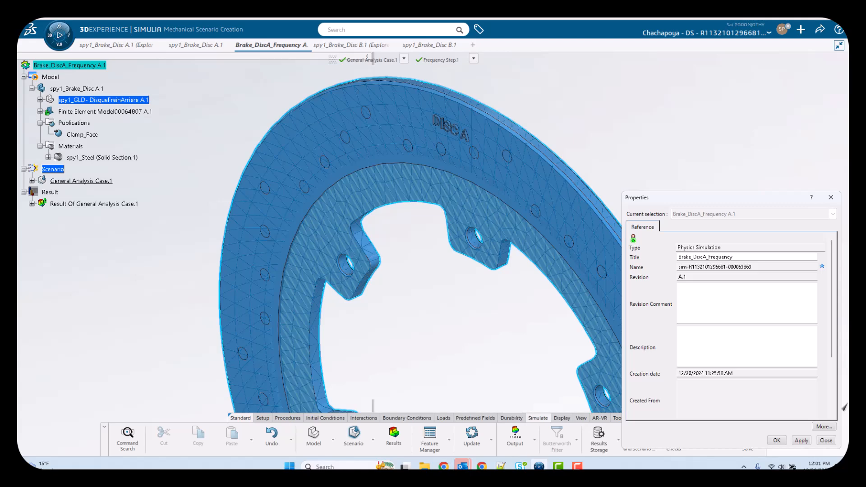
{"action": "left_click_drag", "start_coordinate": [756, 269], "coordinate": [670, 274]}
{"action": "key", "text": "ctrl+c"}
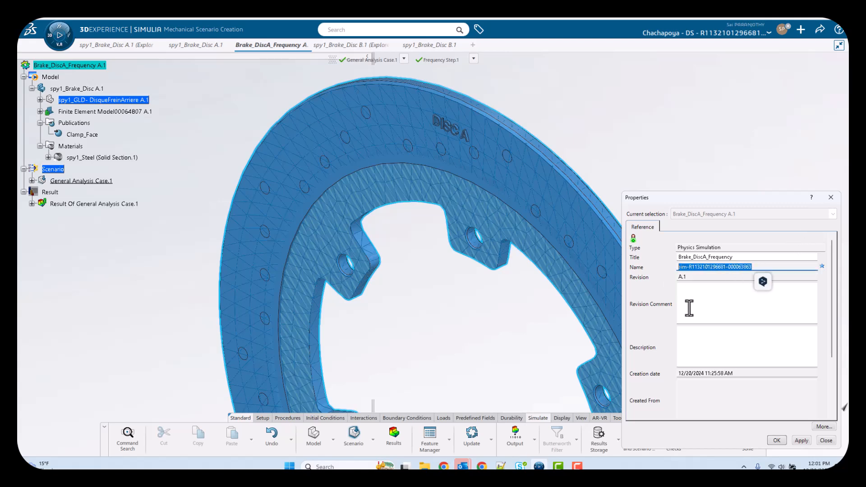
{"action": "left_click", "coordinate": [826, 443]}
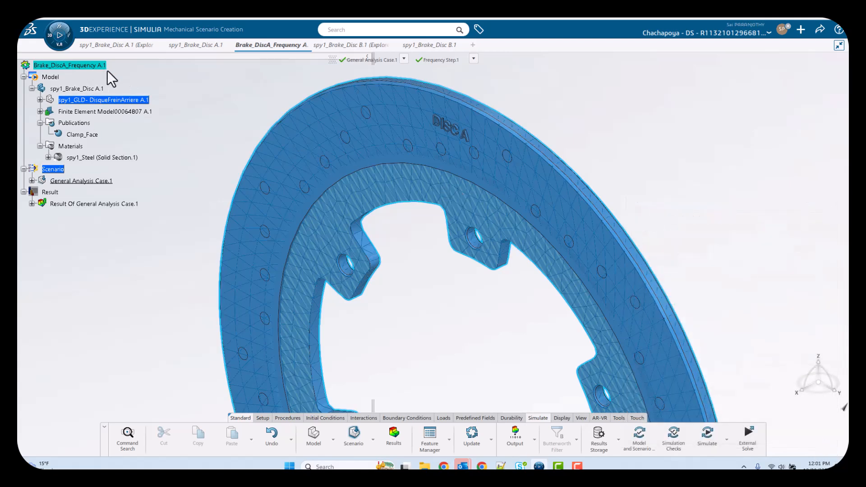
{"action": "left_click", "coordinate": [366, 30]}
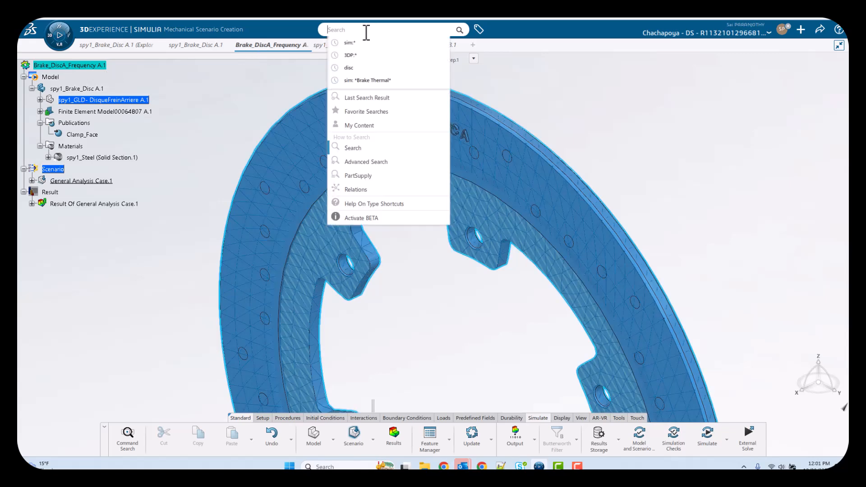
Search for the pasted simulation identifier and select the single Brake_DiscA_Frequency A.1 result.
{"action": "key", "text": "ctrl+v"}
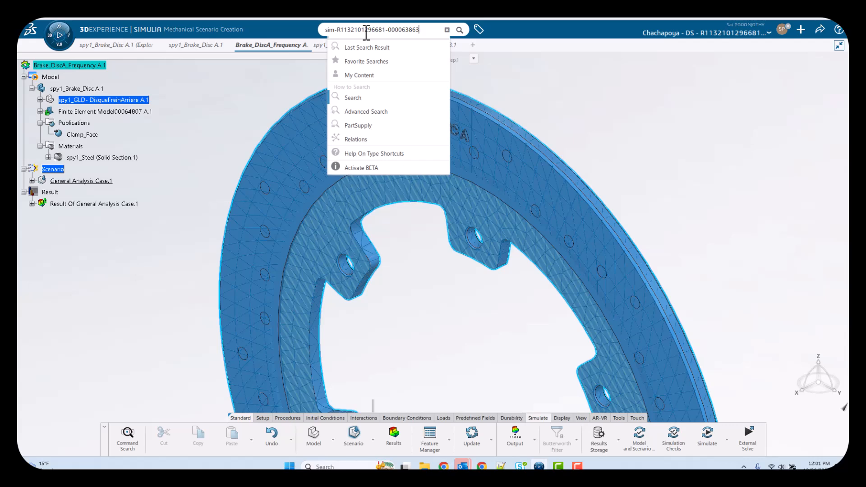
{"action": "key", "text": "Return"}
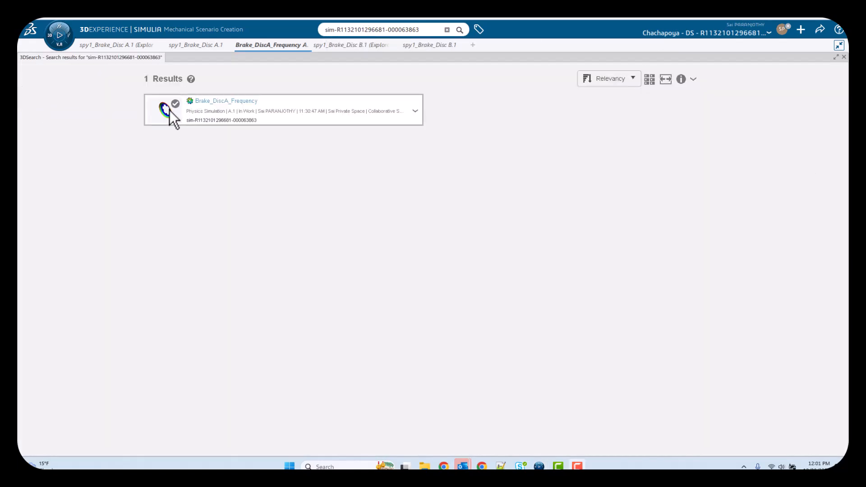
{"action": "left_click", "coordinate": [169, 110]}
{"action": "right_click", "coordinate": [169, 110]}
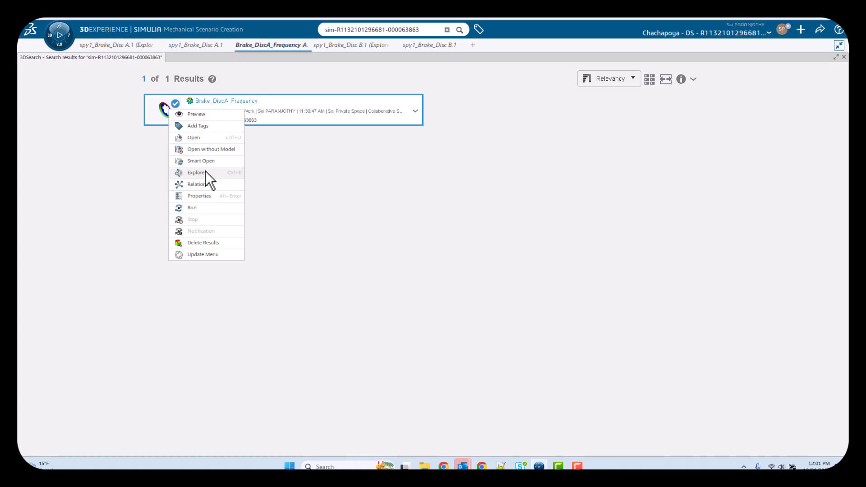
Explore the found simulation and create its B.1 revision with all six related objects.
{"action": "left_click", "coordinate": [199, 172]}
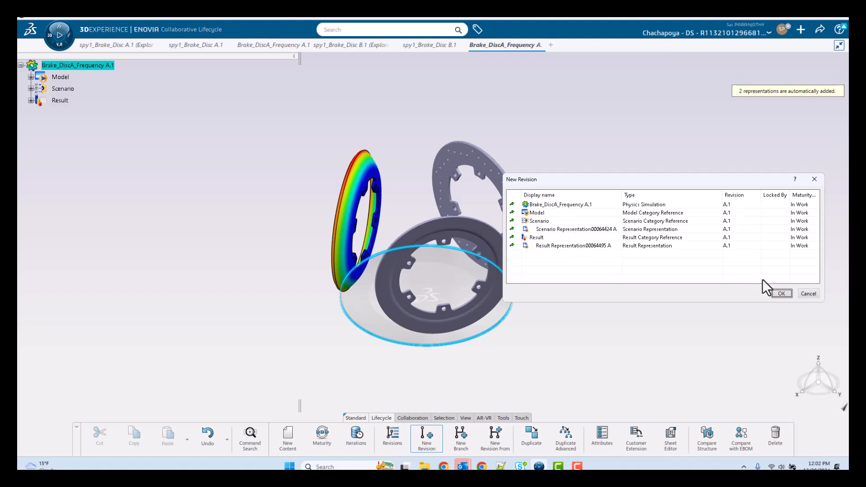
{"action": "left_click", "coordinate": [780, 294]}
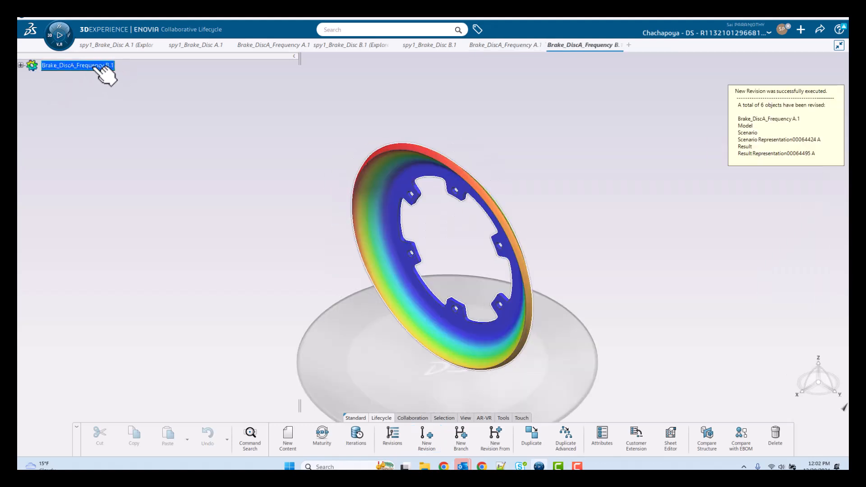
Open the Brake_DiscA_Frequency B.1 simulation in Mechanical Scenario Creation.
{"action": "right_click", "coordinate": [94, 68]}
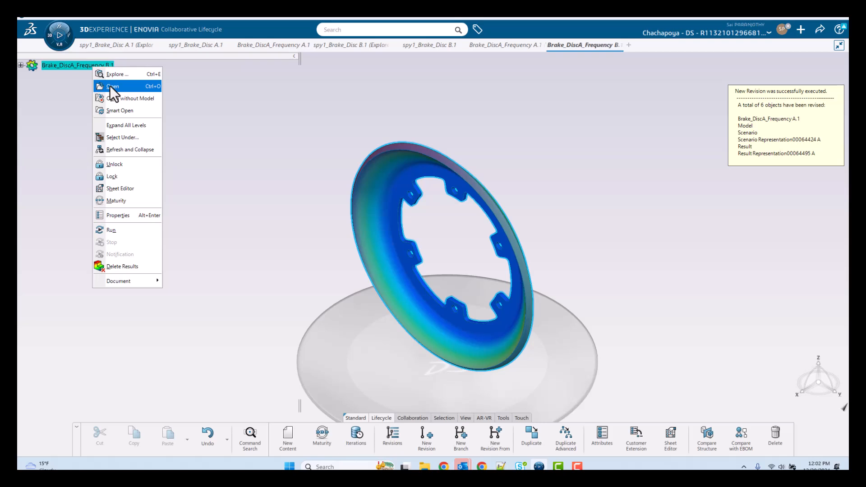
{"action": "left_click", "coordinate": [110, 86]}
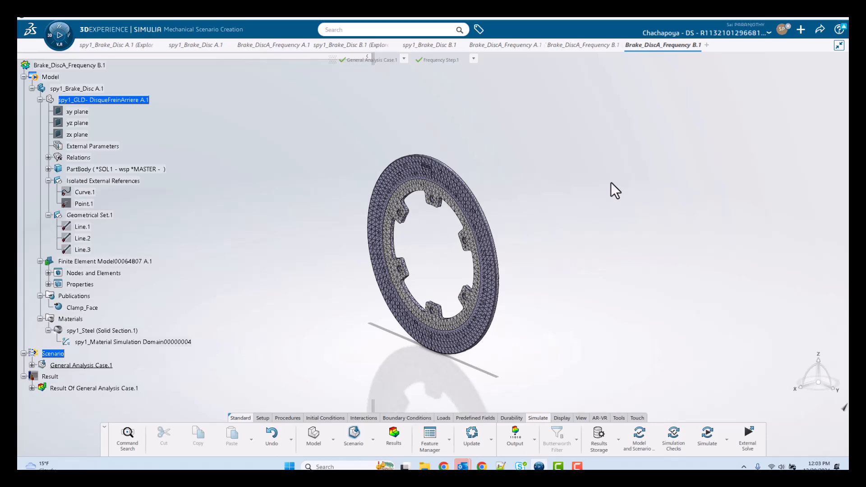
Select the B.1 simulation's Model node and bring up its context menu.
{"action": "left_click", "coordinate": [55, 77]}
{"action": "right_click", "coordinate": [57, 77]}
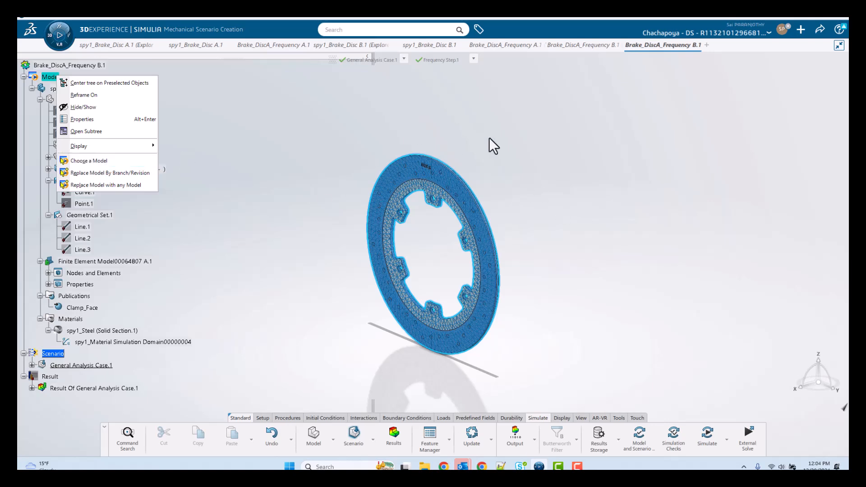
Choose Replace Model By Branch/Revision and bring up the Revision Selector listing A.1 and B.1.
{"action": "left_click", "coordinate": [109, 177]}
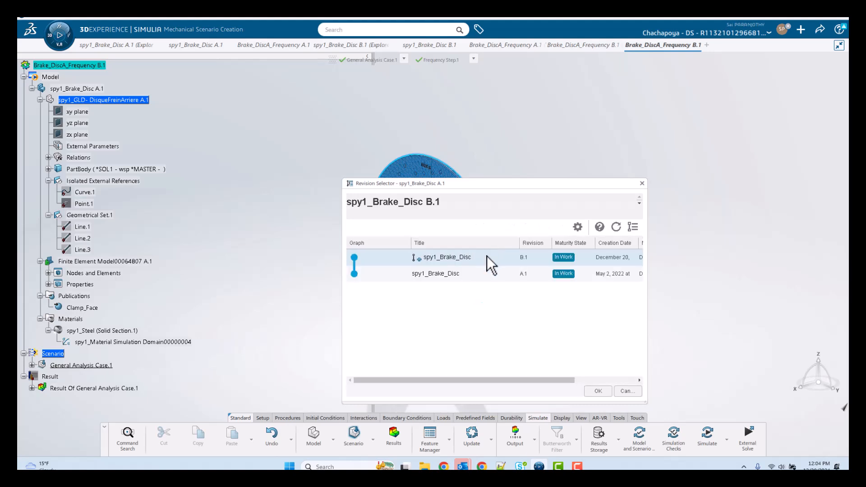
{"action": "left_click_drag", "start_coordinate": [459, 186], "coordinate": [631, 158]}
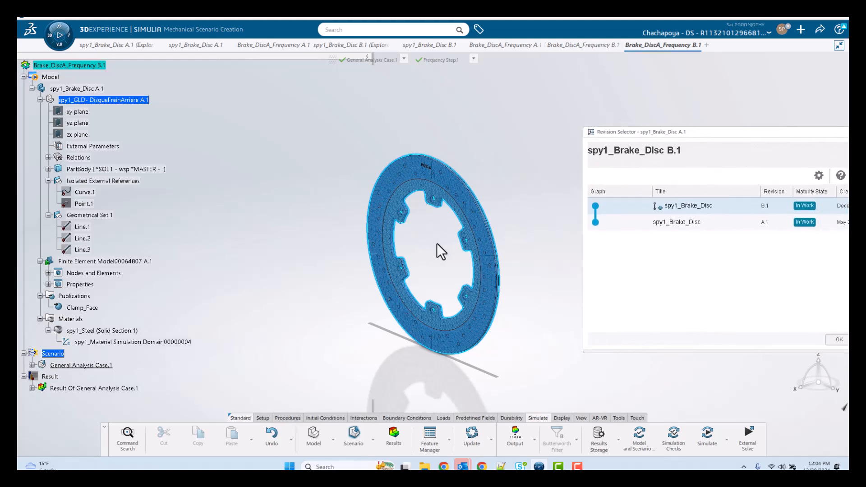
{"action": "left_click_drag", "start_coordinate": [665, 136], "coordinate": [558, 133]}
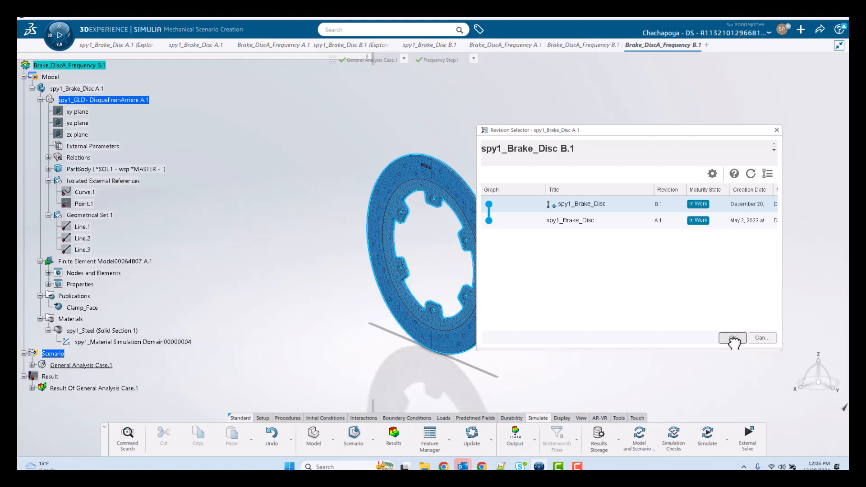
Confirm the swap to spy1_Brake_Disc B.1, zoom onto the embossed DISC B rim, and expand its tree nodes.
{"action": "left_click", "coordinate": [732, 338]}
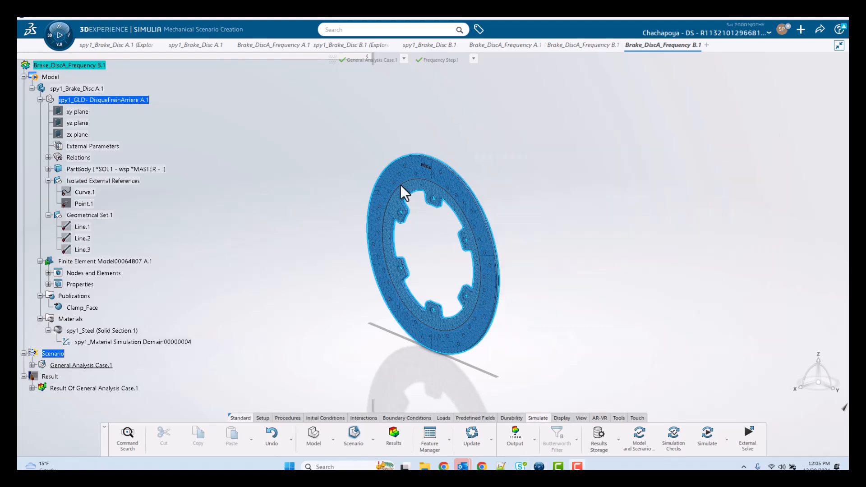
{"action": "middle_click_drag", "start_coordinate": [273, 176], "coordinate": [288, 130]}
{"action": "middle_click_drag", "start_coordinate": [367, 131], "coordinate": [348, 212]}
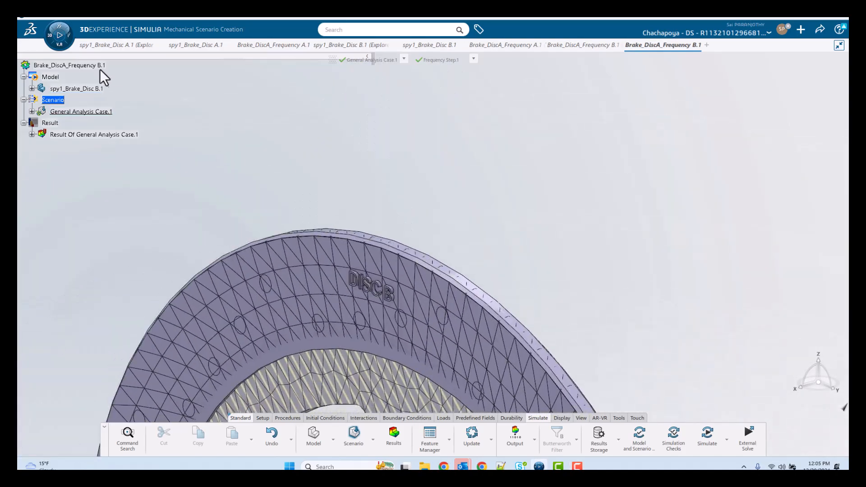
{"action": "middle_click_drag", "start_coordinate": [426, 314], "coordinate": [473, 248]}
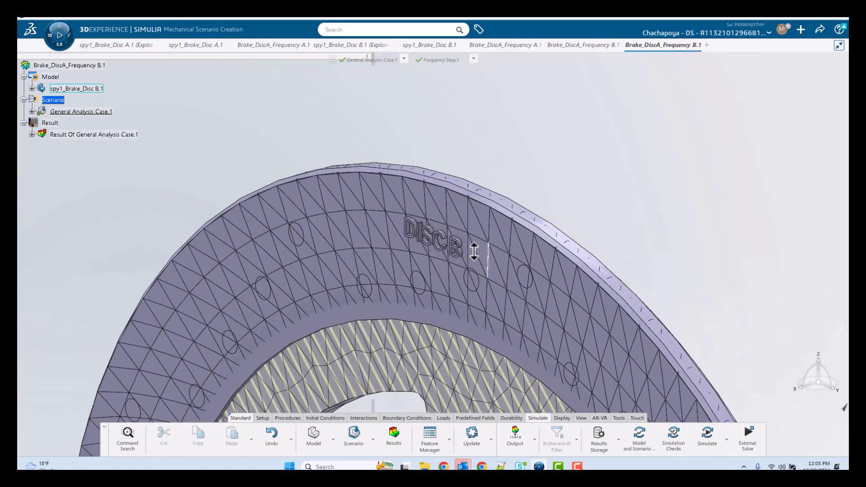
{"action": "left_click", "coordinate": [31, 112]}
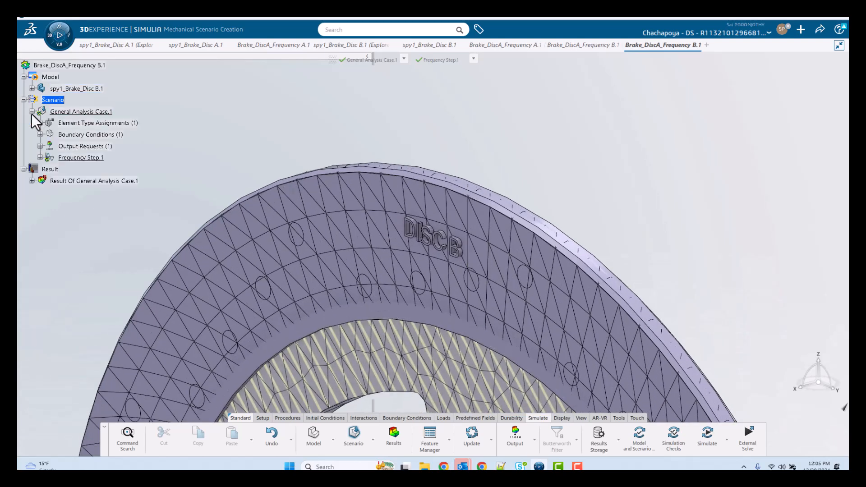
{"action": "left_click", "coordinate": [32, 88]}
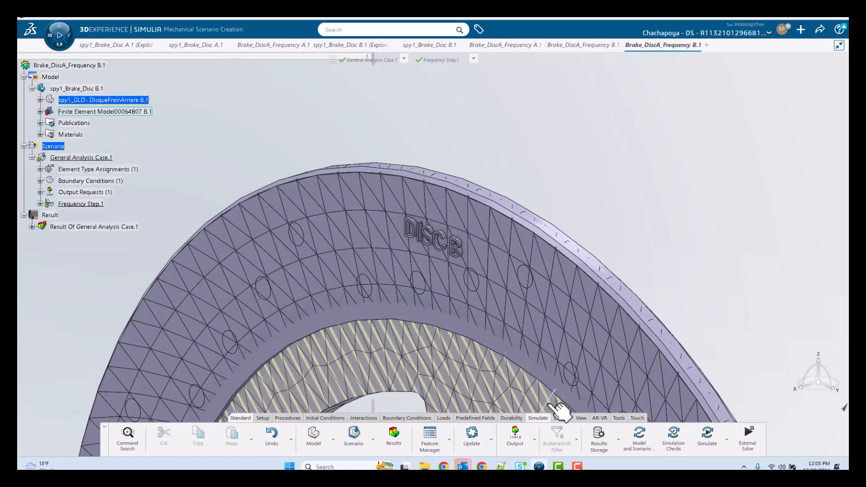